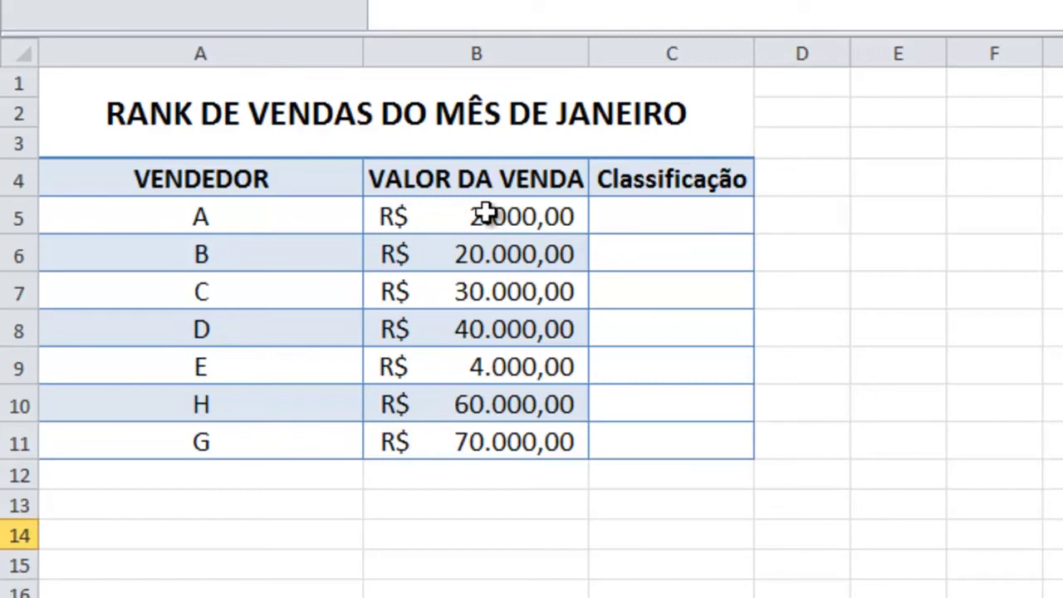
Step: Name the sales values in B5:B11 'vendas' using the Name Box
{"action": "left_click_drag", "start_coordinate": [486, 214], "coordinate": [477, 440]}
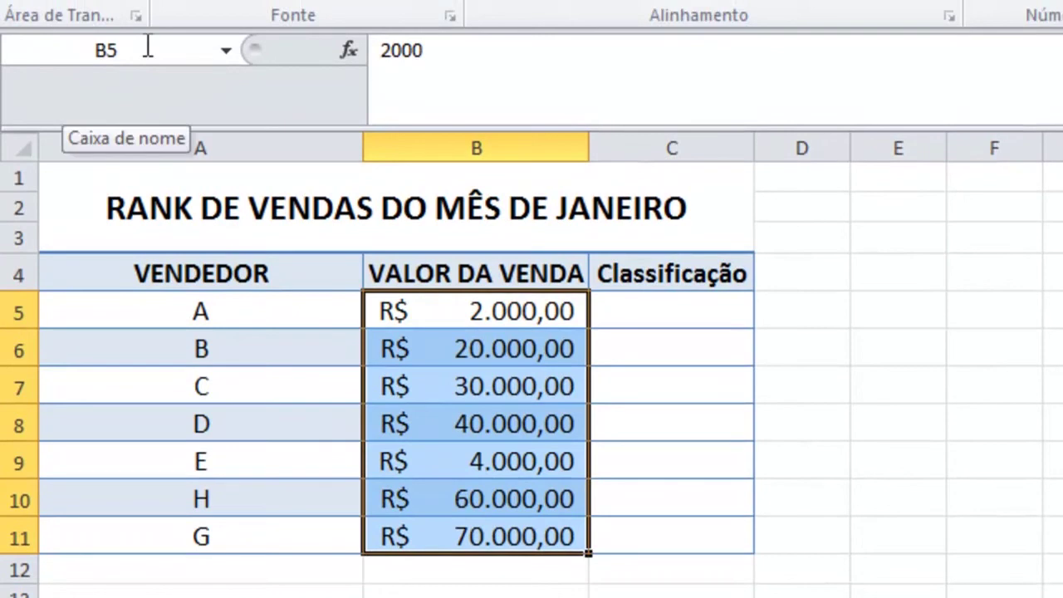
{"action": "left_click", "coordinate": [148, 47]}
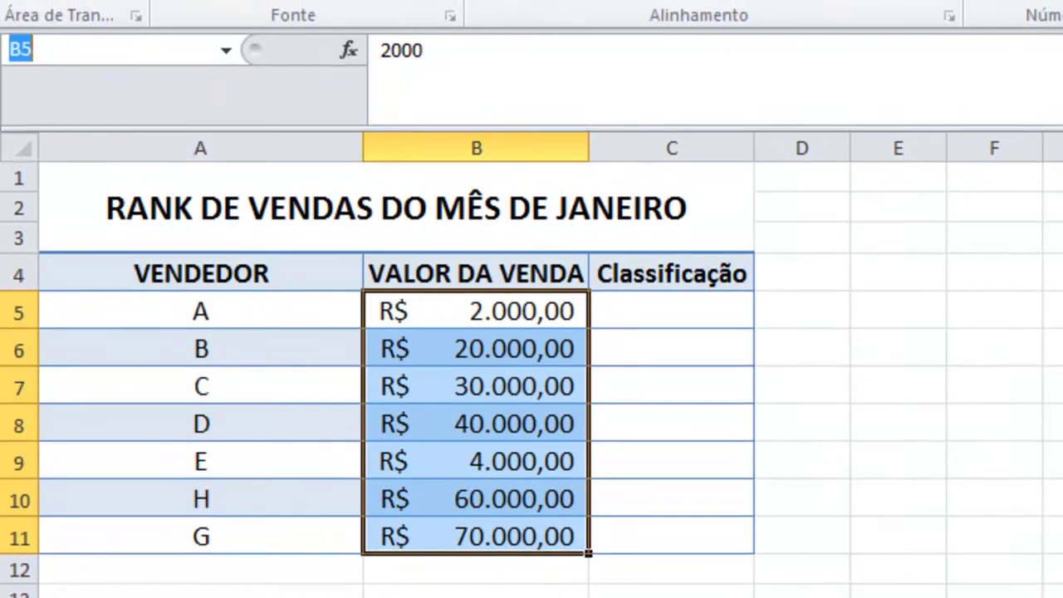
{"action": "type", "text": "vendas"}
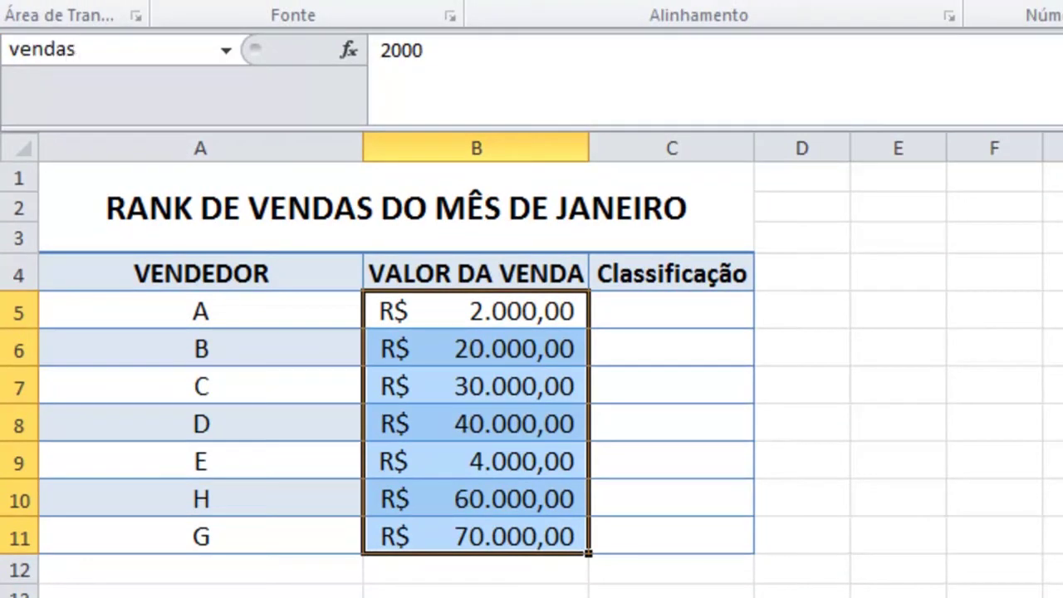
{"action": "key", "text": "Return"}
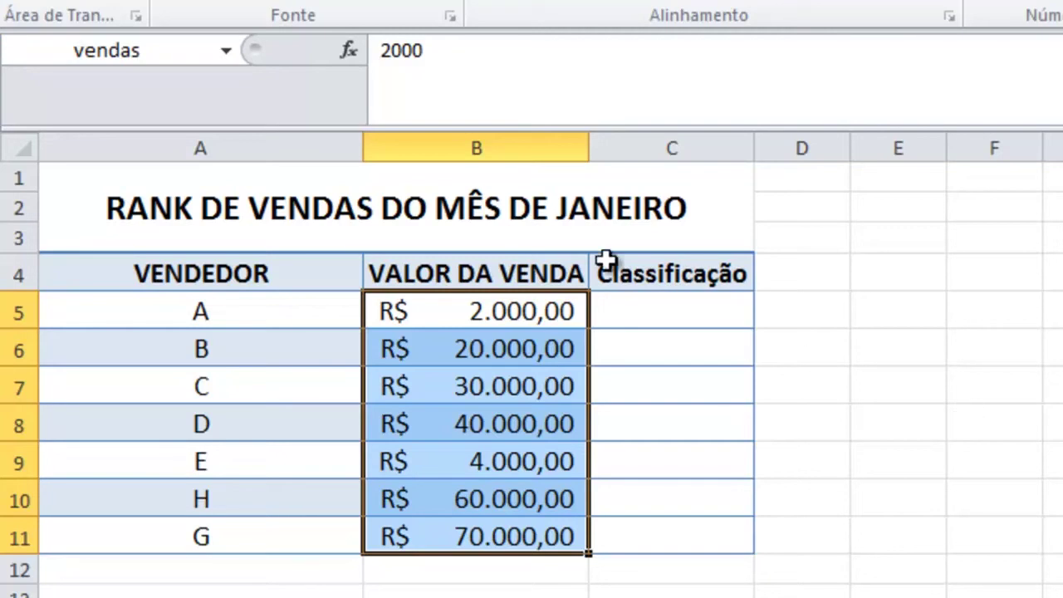
Step: Confirm that choosing vendas from the Name Box list selects B5:B11
{"action": "left_click", "coordinate": [804, 590]}
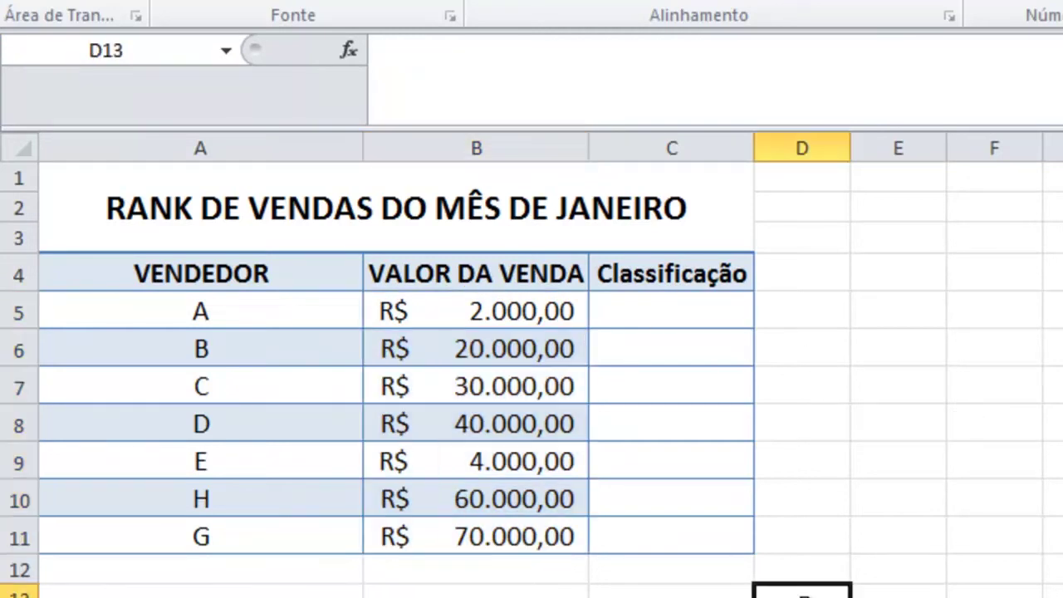
{"action": "left_click_drag", "start_coordinate": [522, 307], "coordinate": [510, 532]}
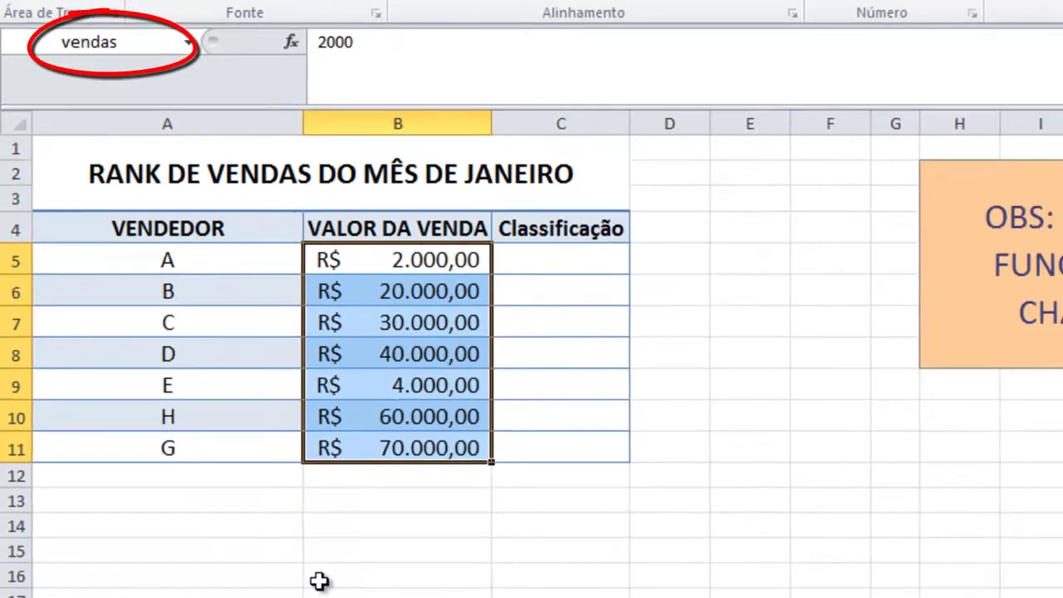
{"action": "left_click", "coordinate": [319, 579]}
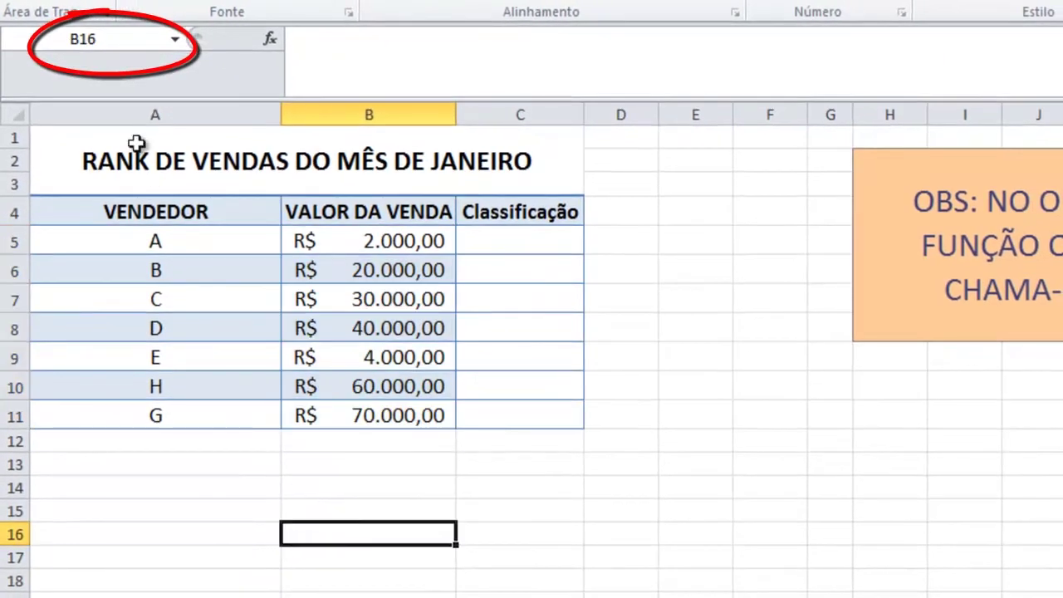
{"action": "left_click", "coordinate": [177, 44]}
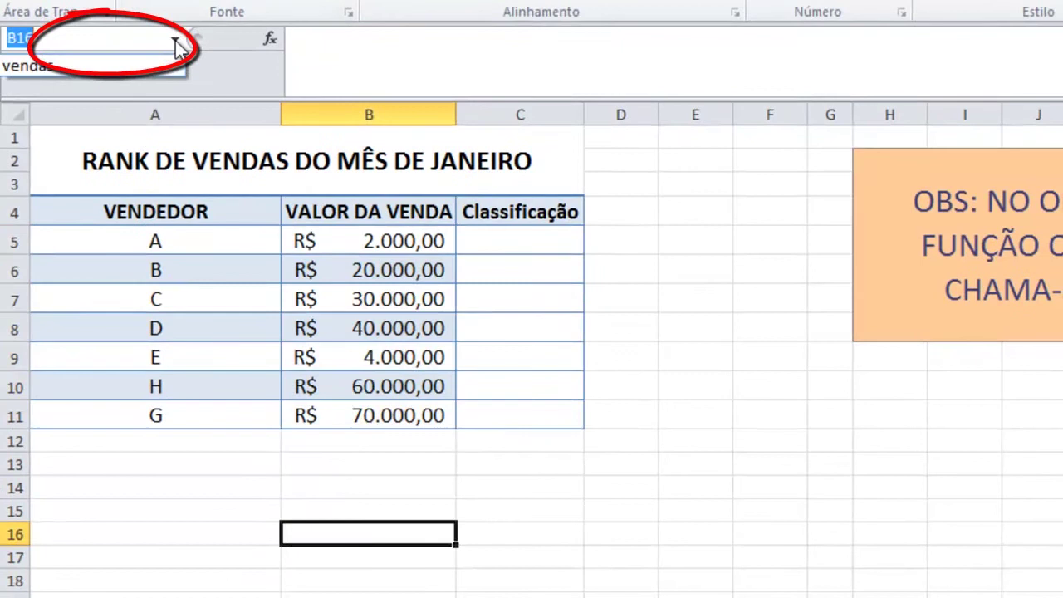
{"action": "left_click", "coordinate": [131, 68]}
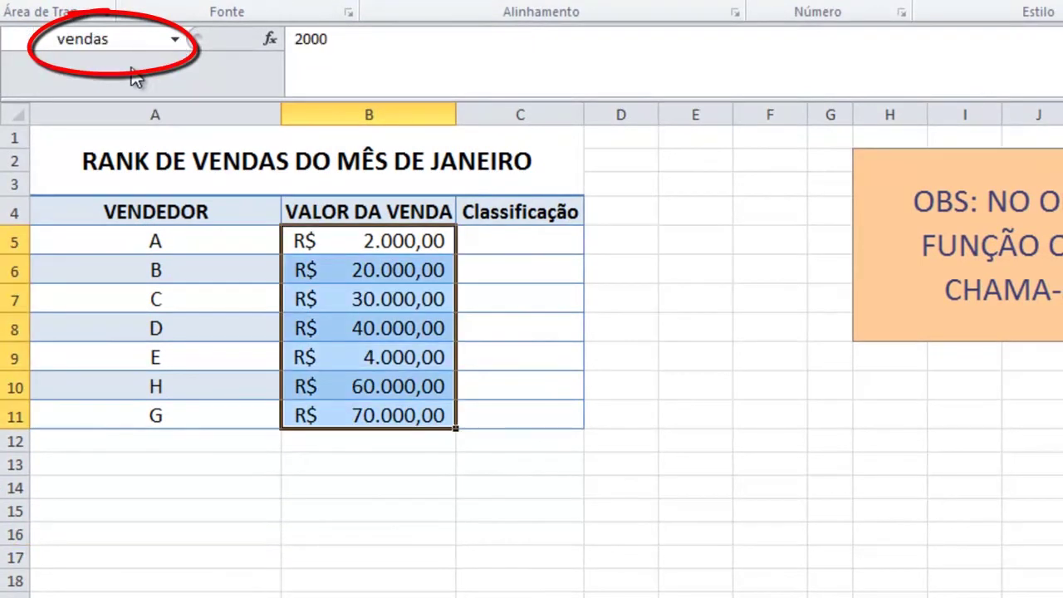
{"action": "left_click", "coordinate": [673, 556]}
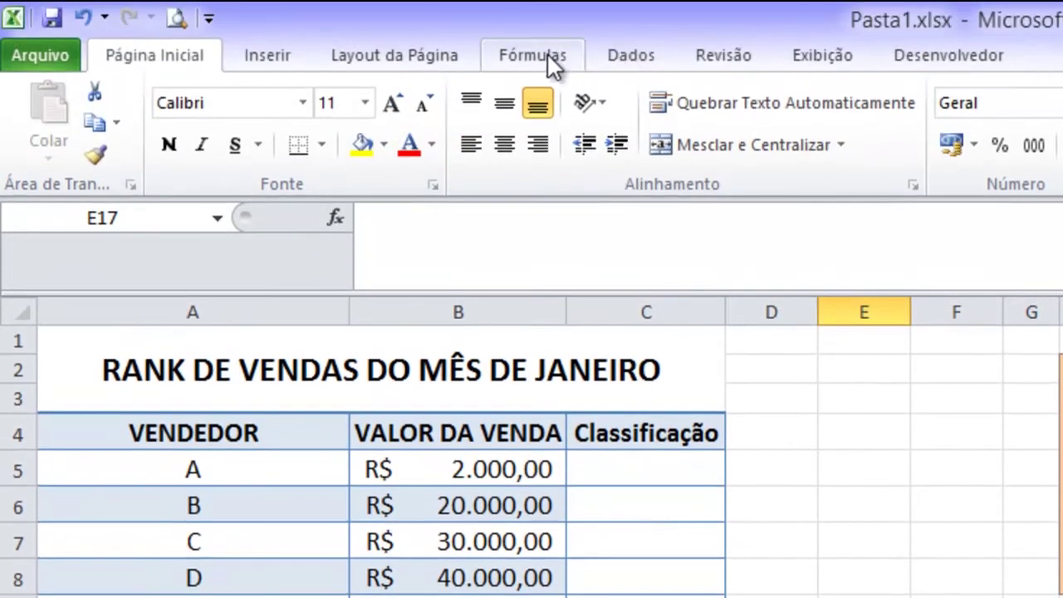
{"action": "left_click", "coordinate": [547, 52]}
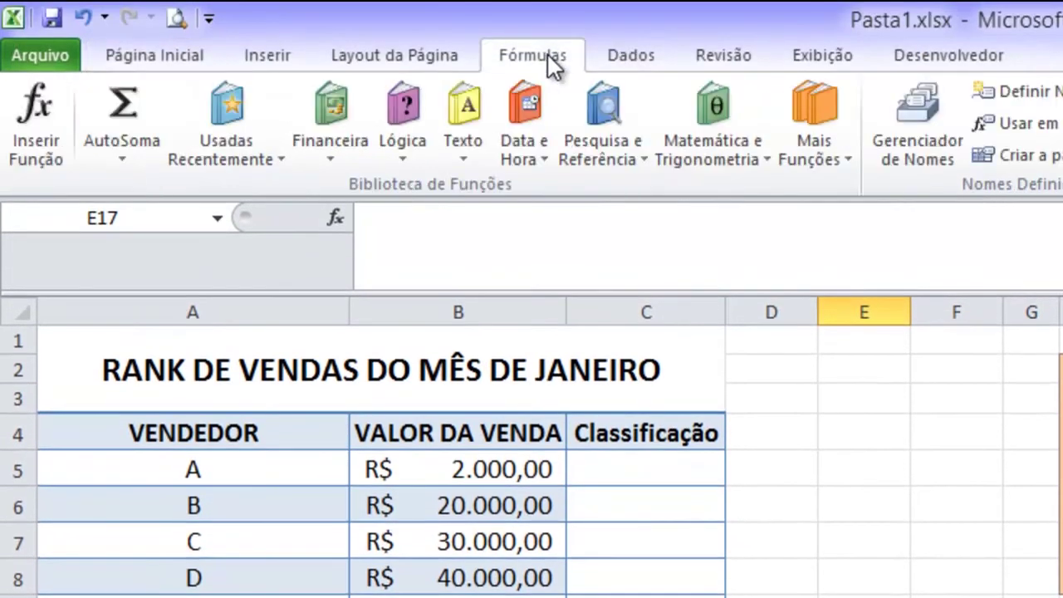
{"action": "left_click", "coordinate": [923, 140]}
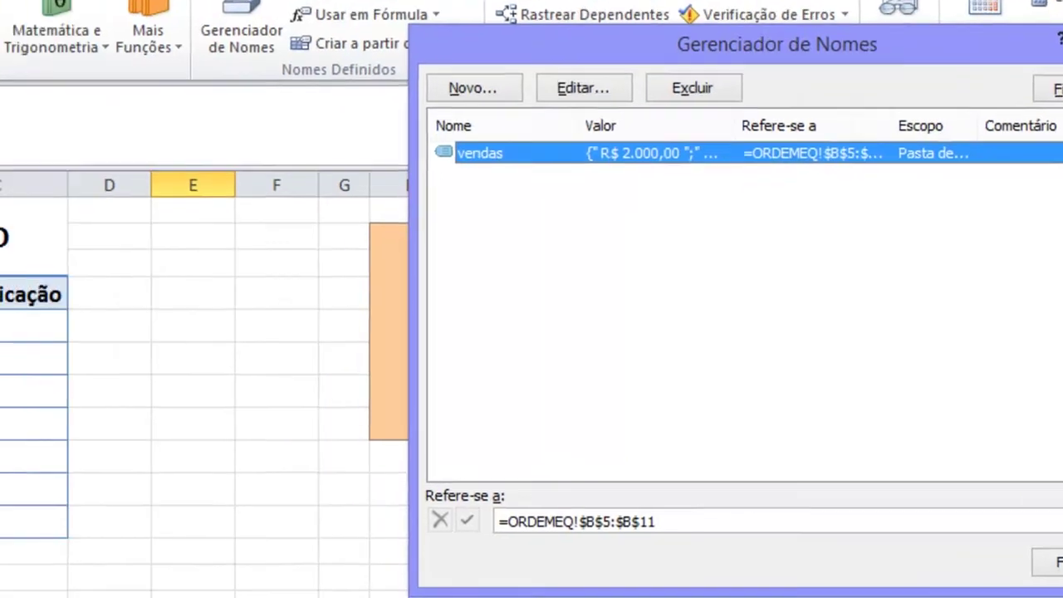
{"action": "left_click", "coordinate": [981, 62]}
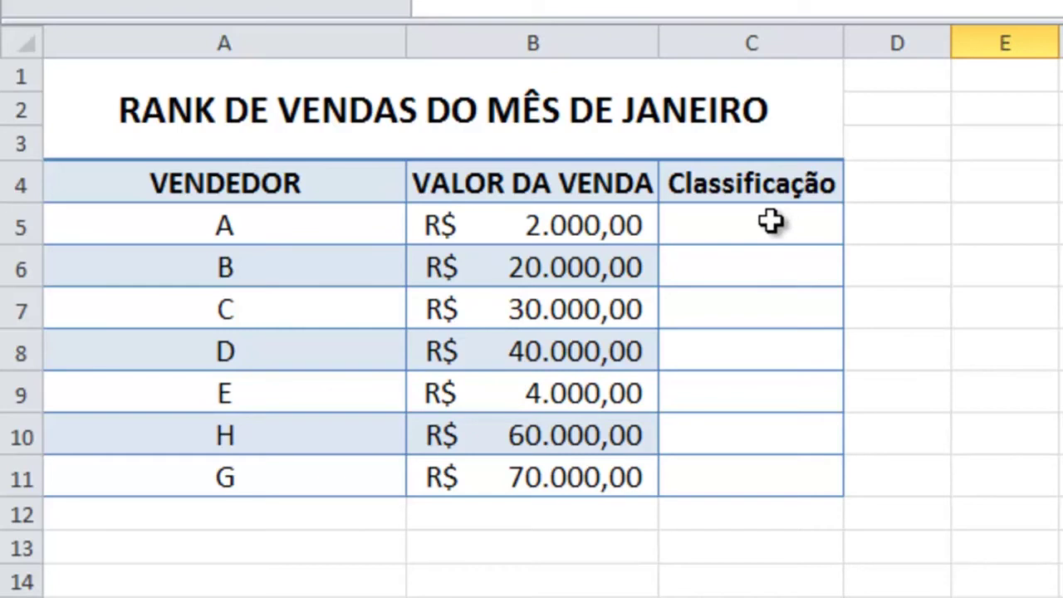
Step: Begin C5's formula as =ORDEM.EQ(B5; with B5 as the number to rank
{"action": "left_click", "coordinate": [771, 221]}
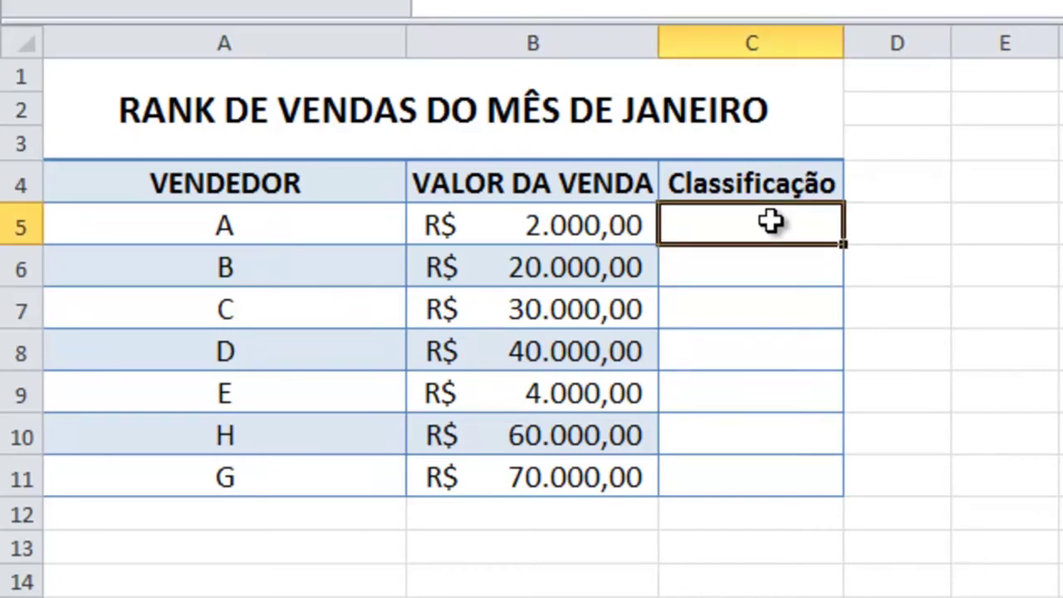
{"action": "type", "text": "="}
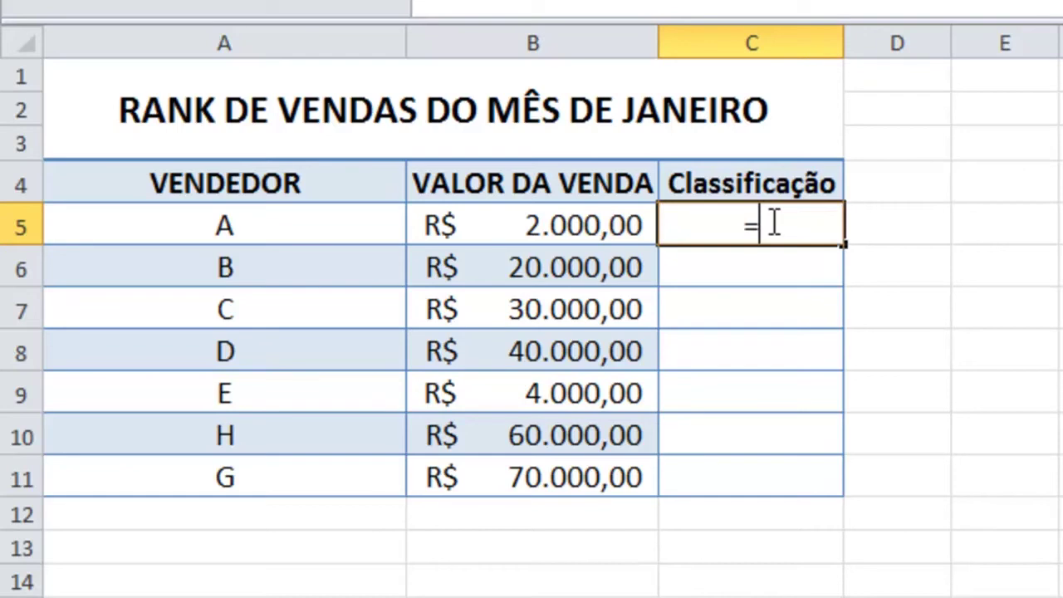
{"action": "type", "text": "orde"}
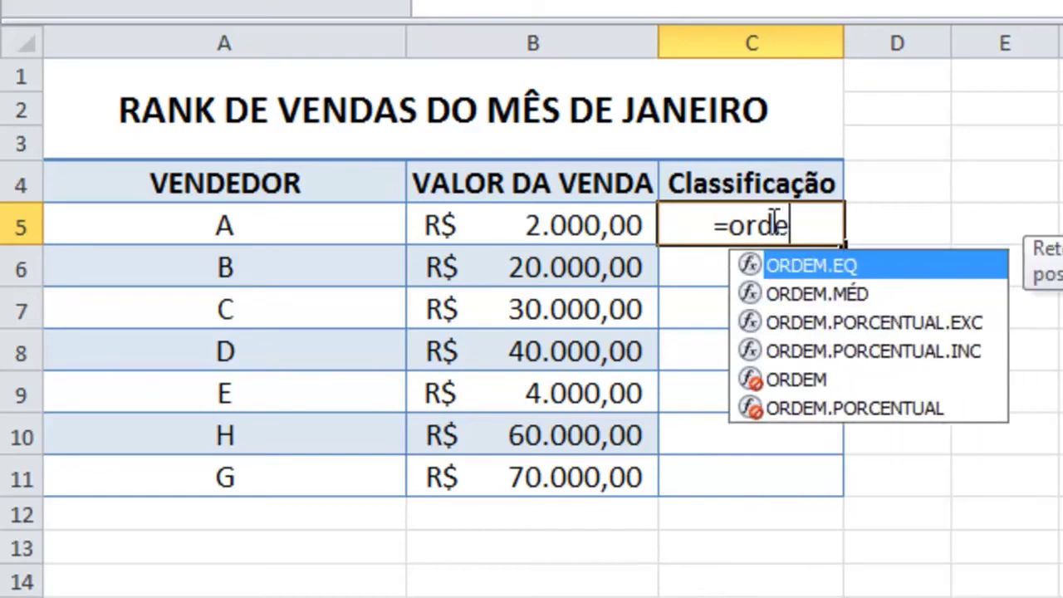
{"action": "double_click", "coordinate": [810, 271]}
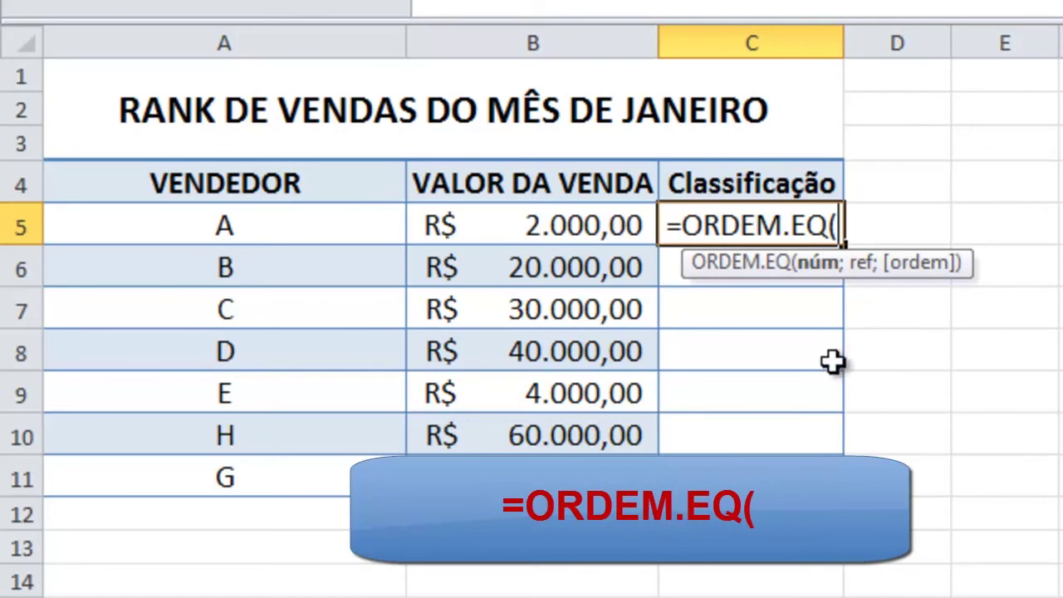
{"action": "left_click", "coordinate": [543, 225]}
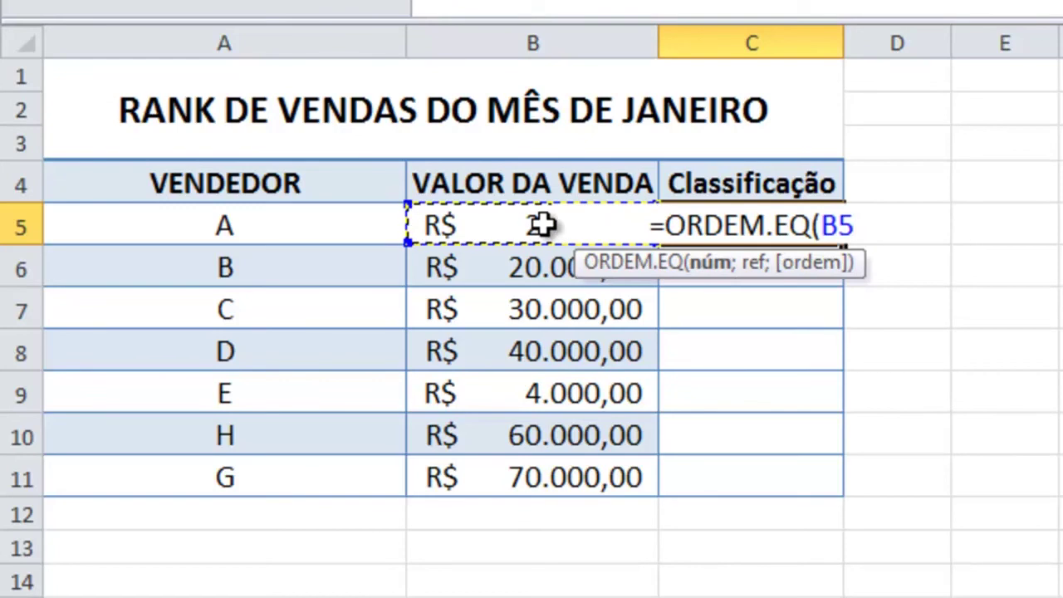
{"action": "type", "text": ";"}
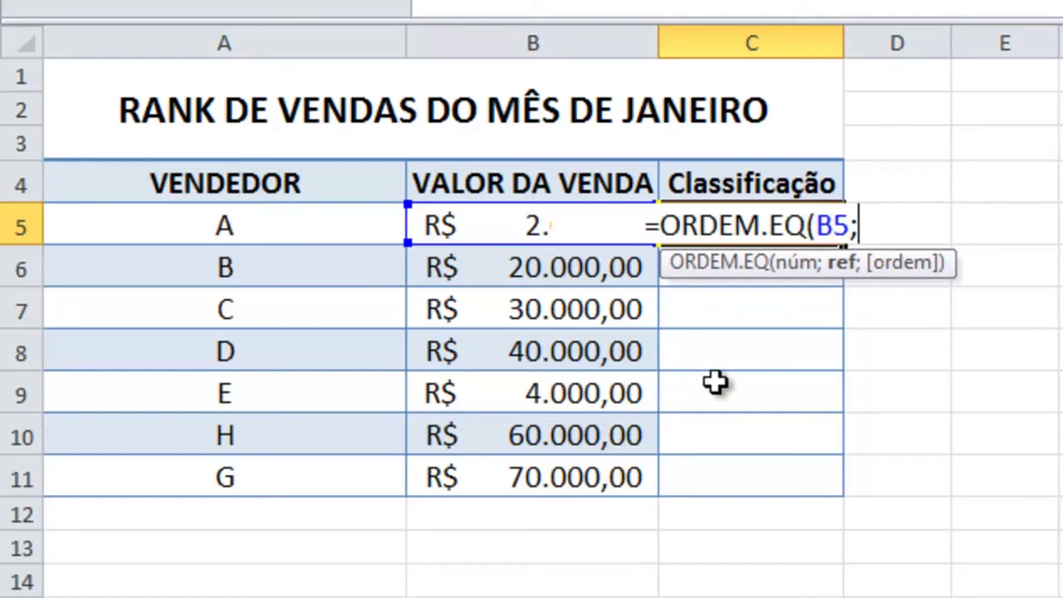
Step: Add the vendas range and the 0 (descending) order to C5's ORDEM.EQ formula
{"action": "type", "text": "ven"}
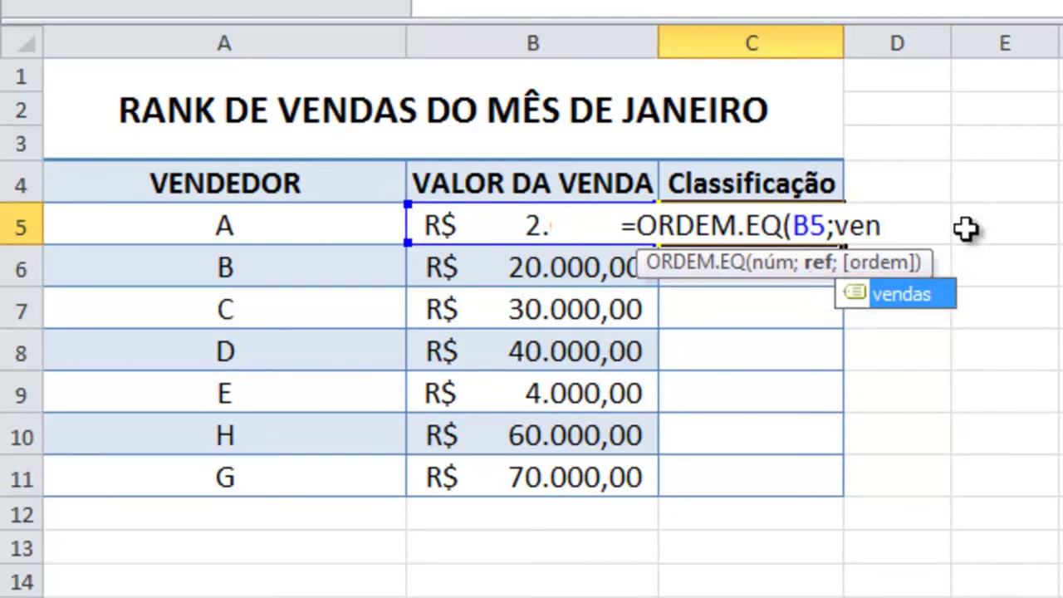
{"action": "double_click", "coordinate": [891, 296]}
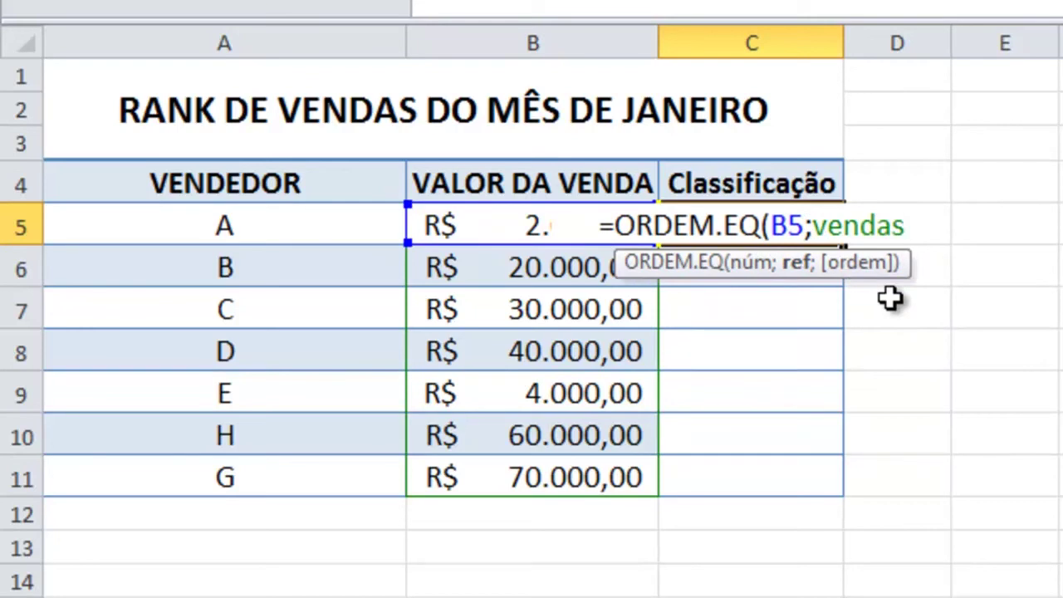
{"action": "type", "text": ";"}
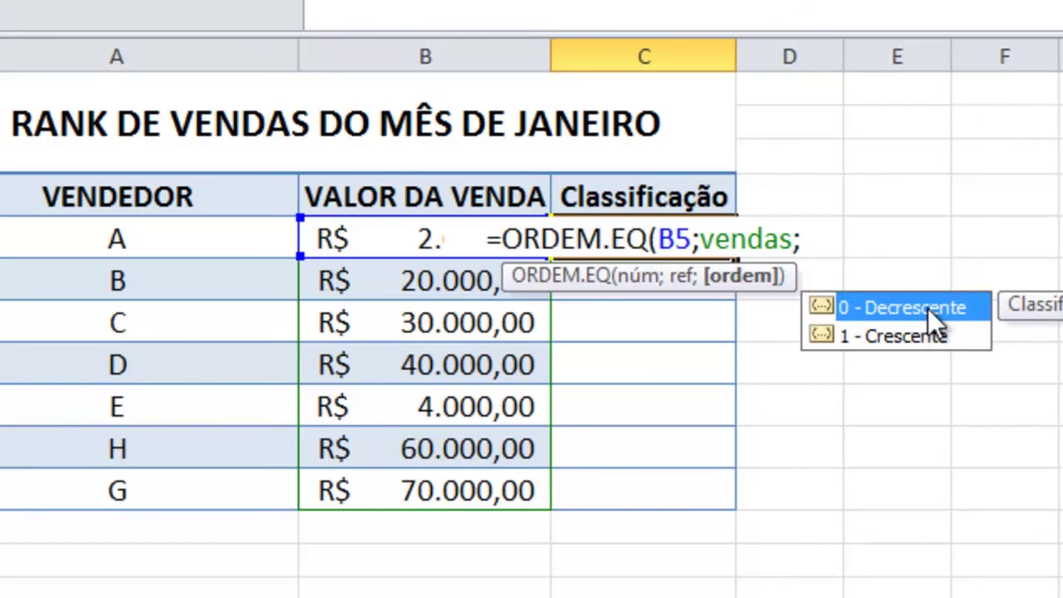
{"action": "double_click", "coordinate": [928, 308]}
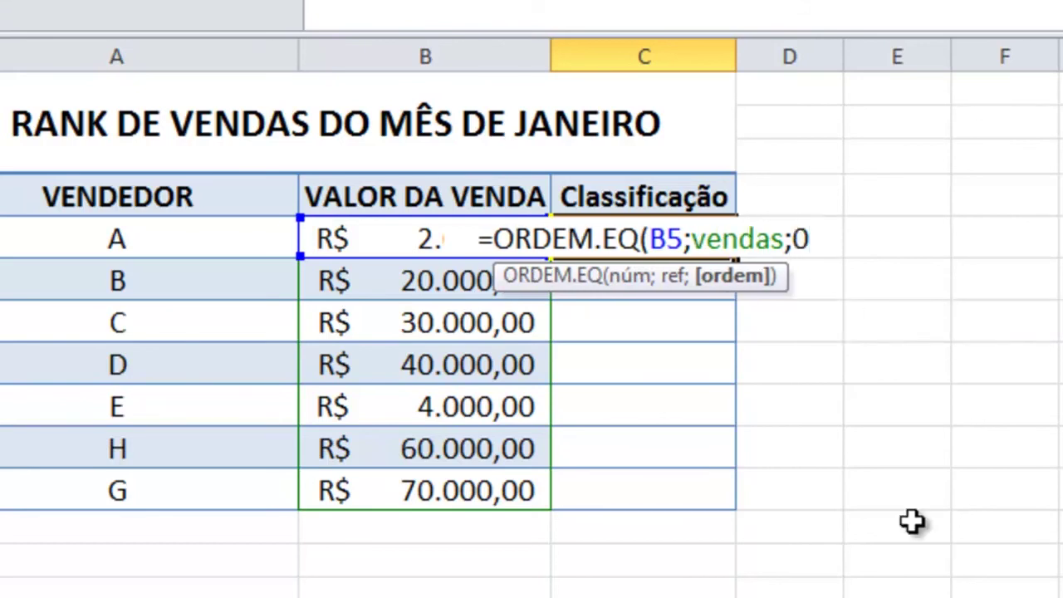
Step: Close and commit =ORDEM.EQ(B5;vendas;0) in C5, then fill it down to C11
{"action": "type", "text": ")"}
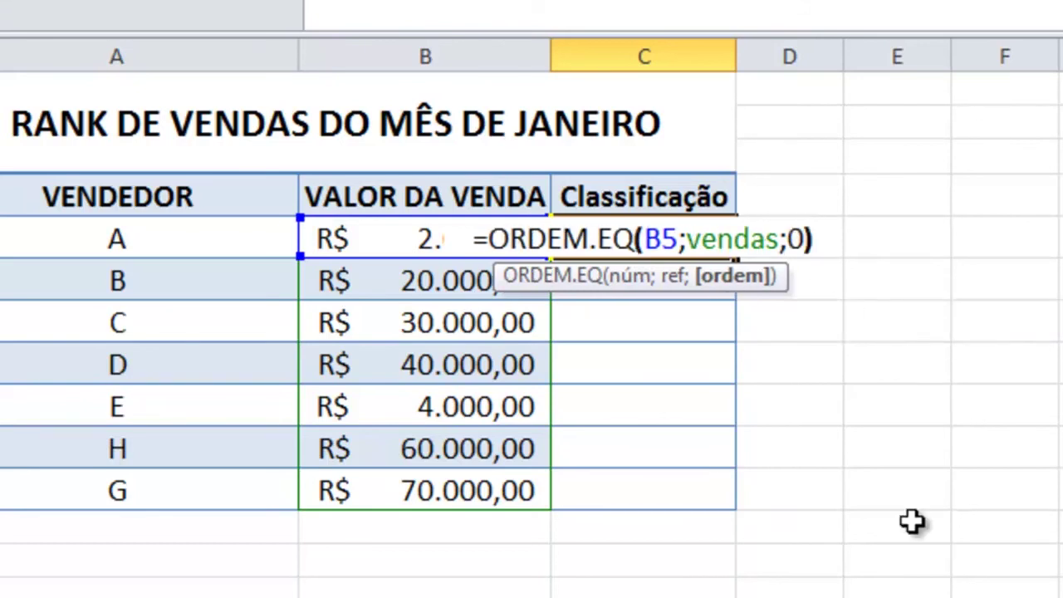
{"action": "key", "text": "Return"}
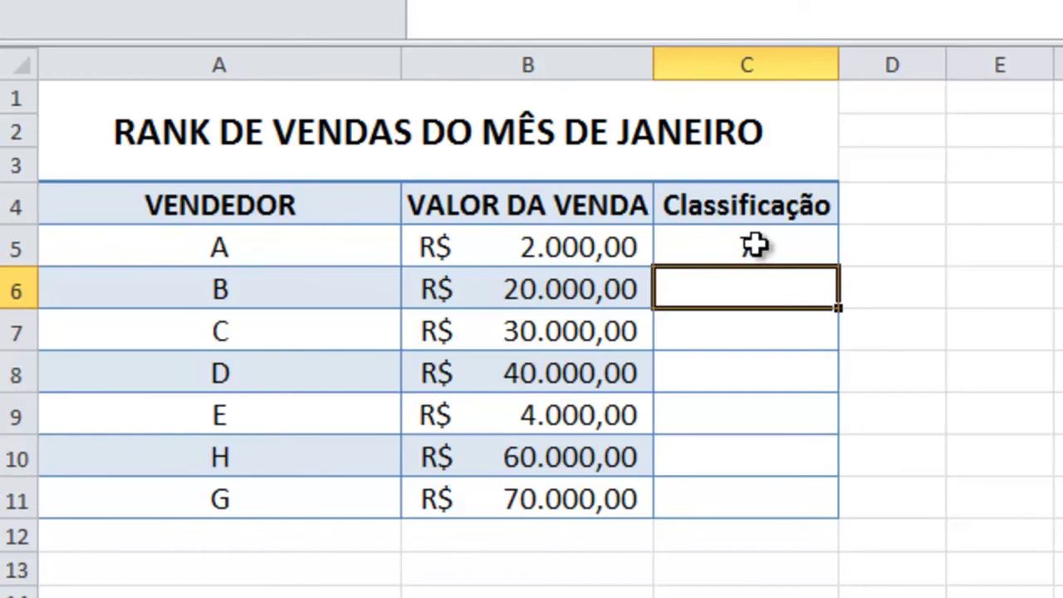
{"action": "left_click", "coordinate": [567, 256]}
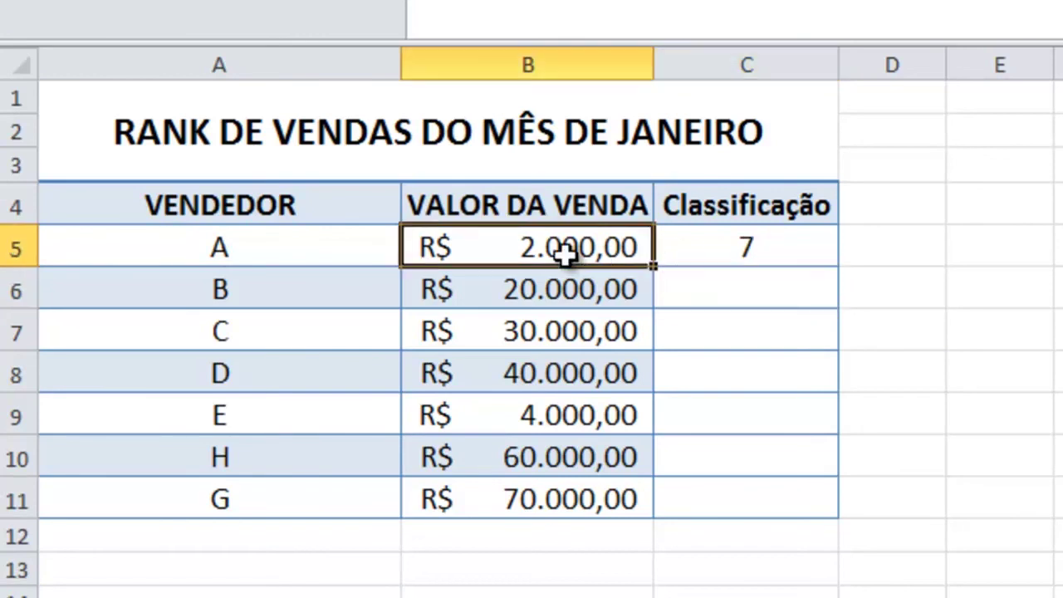
{"action": "left_click", "coordinate": [739, 242]}
{"action": "key", "text": "ctrl+v"}
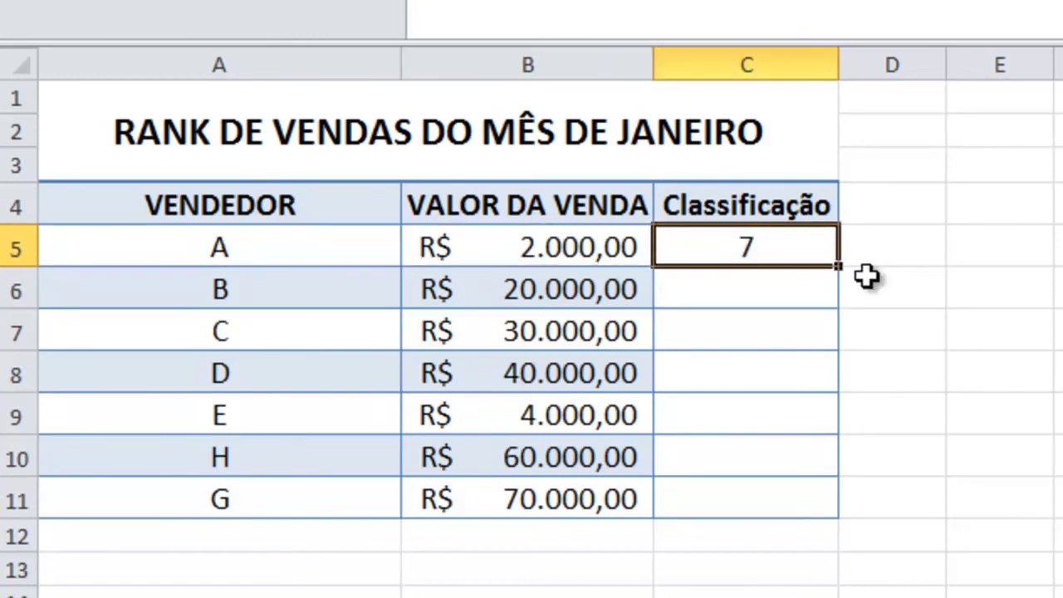
{"action": "left_click_drag", "start_coordinate": [838, 267], "coordinate": [785, 522]}
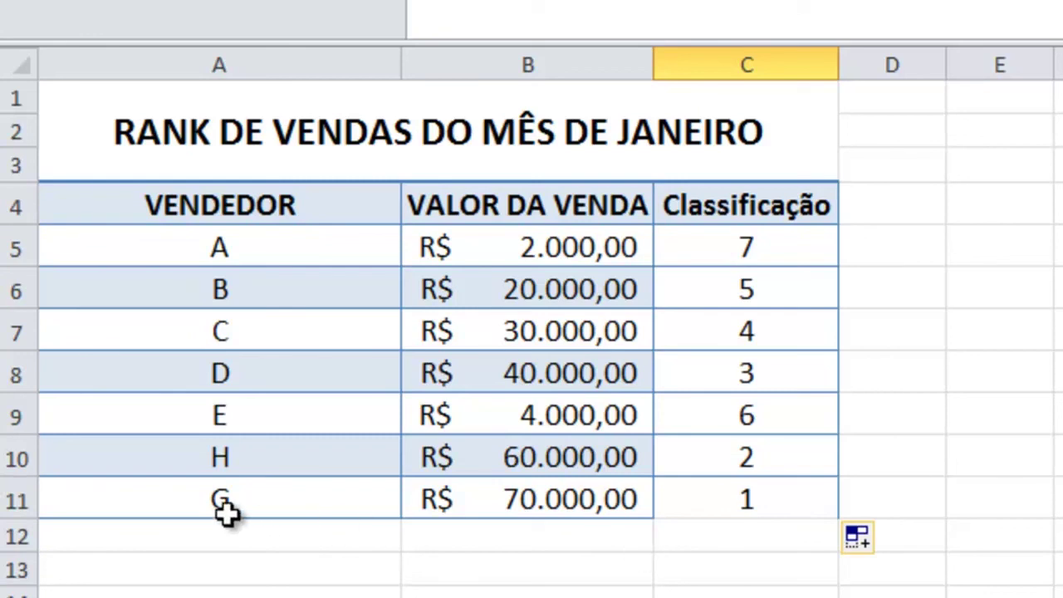
Step: Check the ranks: highest sale in B11 ranks 1, lowest in B5 ranks 7
{"action": "left_click", "coordinate": [565, 493]}
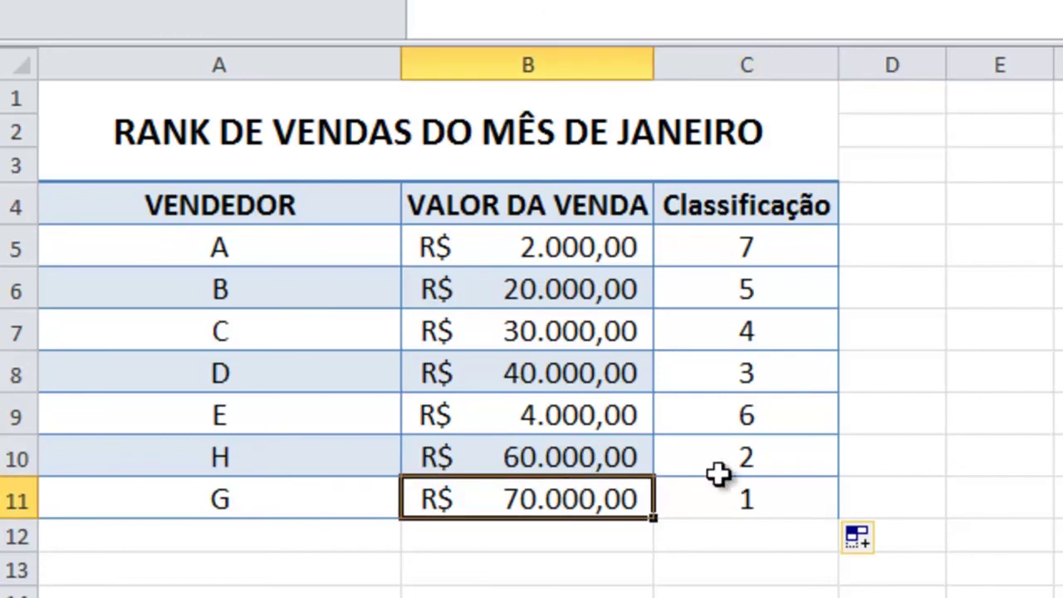
{"action": "left_click", "coordinate": [749, 454]}
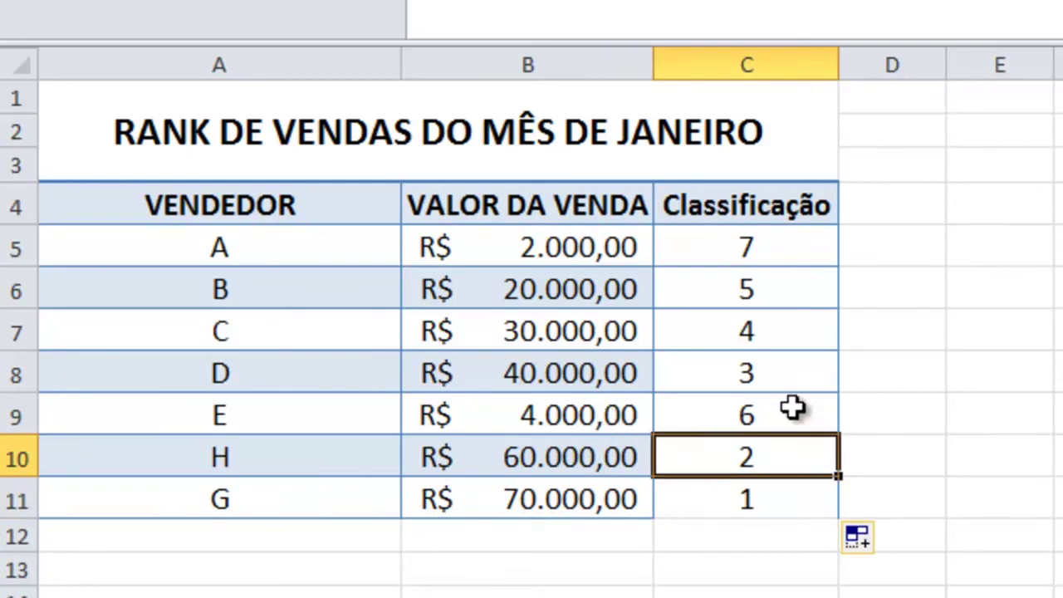
{"action": "left_click", "coordinate": [752, 374]}
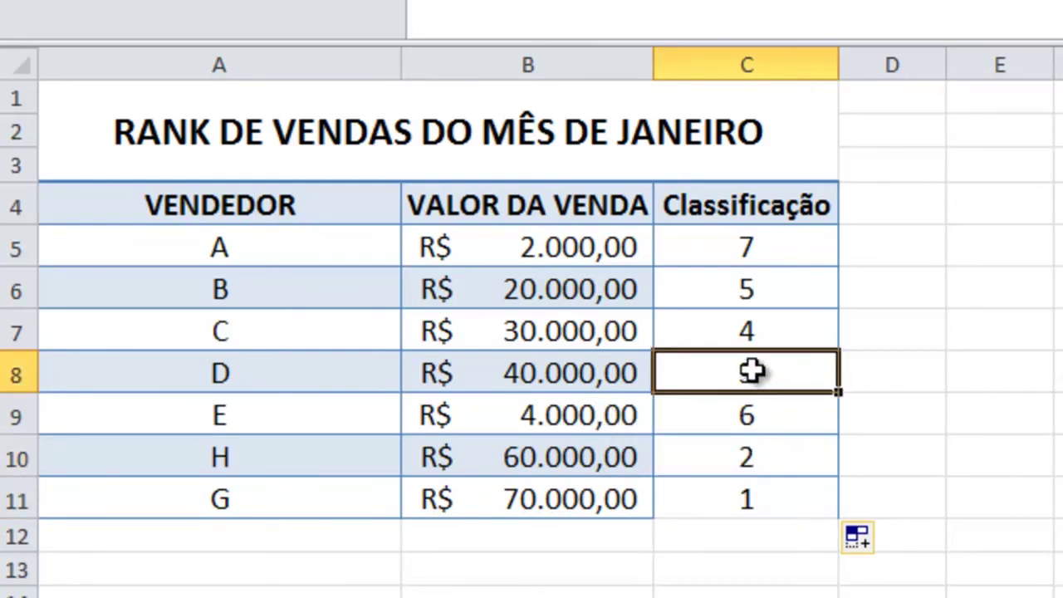
{"action": "left_click", "coordinate": [752, 332]}
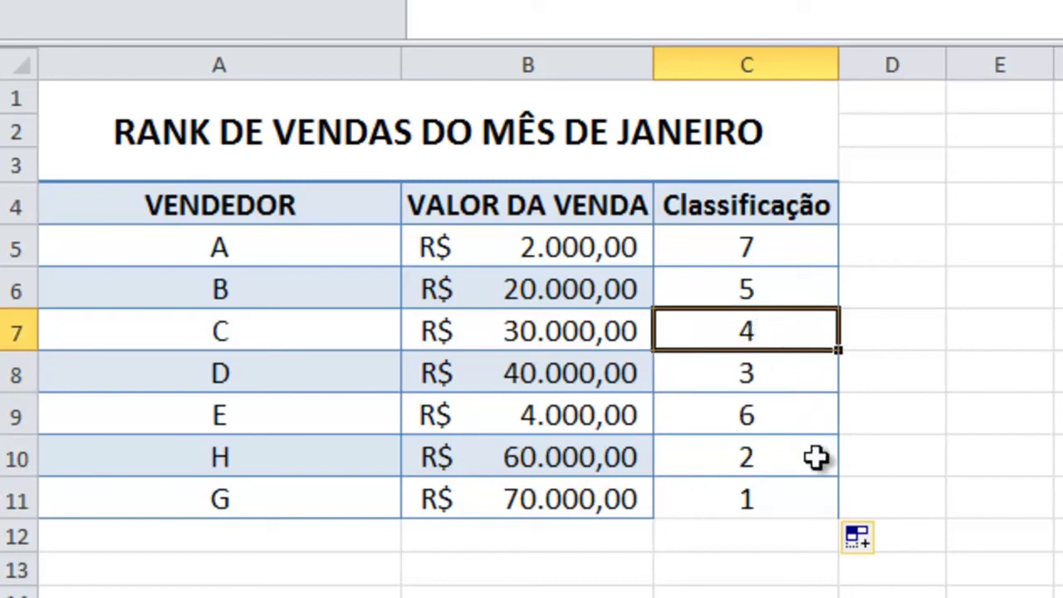
{"action": "left_click", "coordinate": [541, 247]}
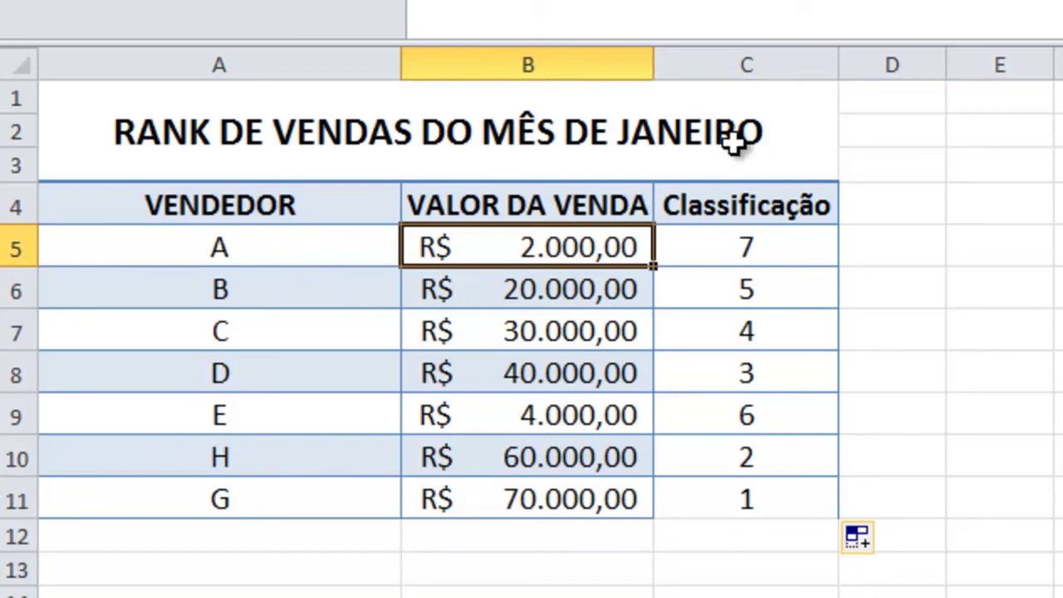
{"action": "left_click", "coordinate": [1057, 328]}
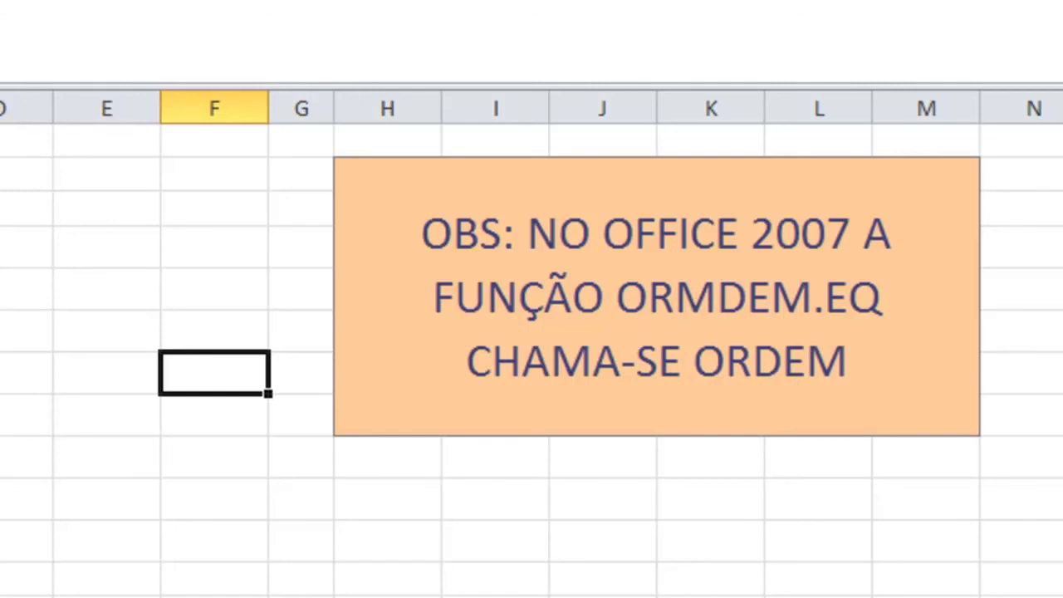
Step: Show the OBS note saying the function is called ORDEM in Office 2007
{"action": "left_click", "coordinate": [216, 595]}
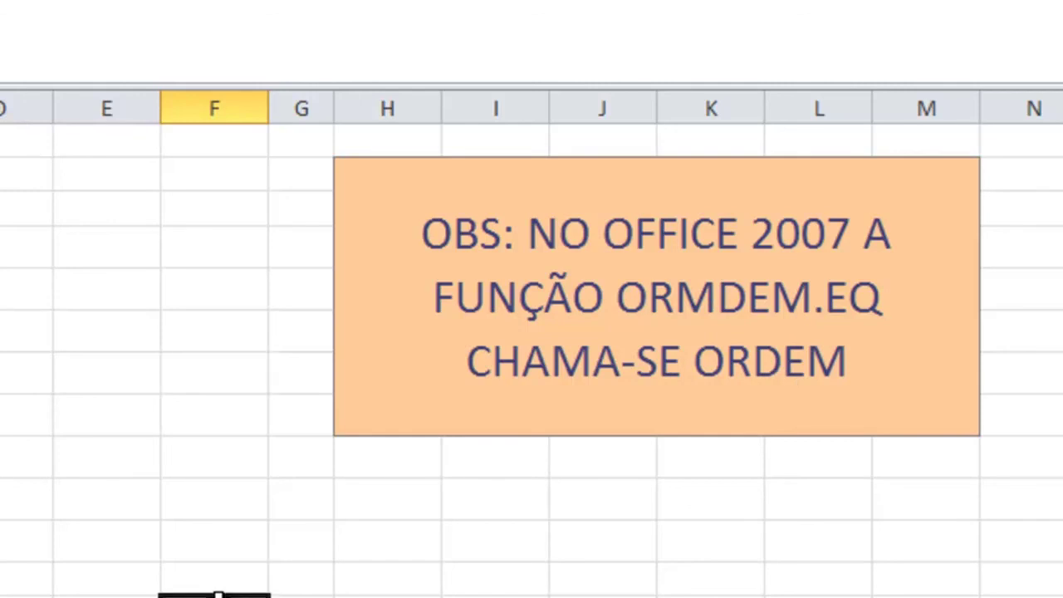